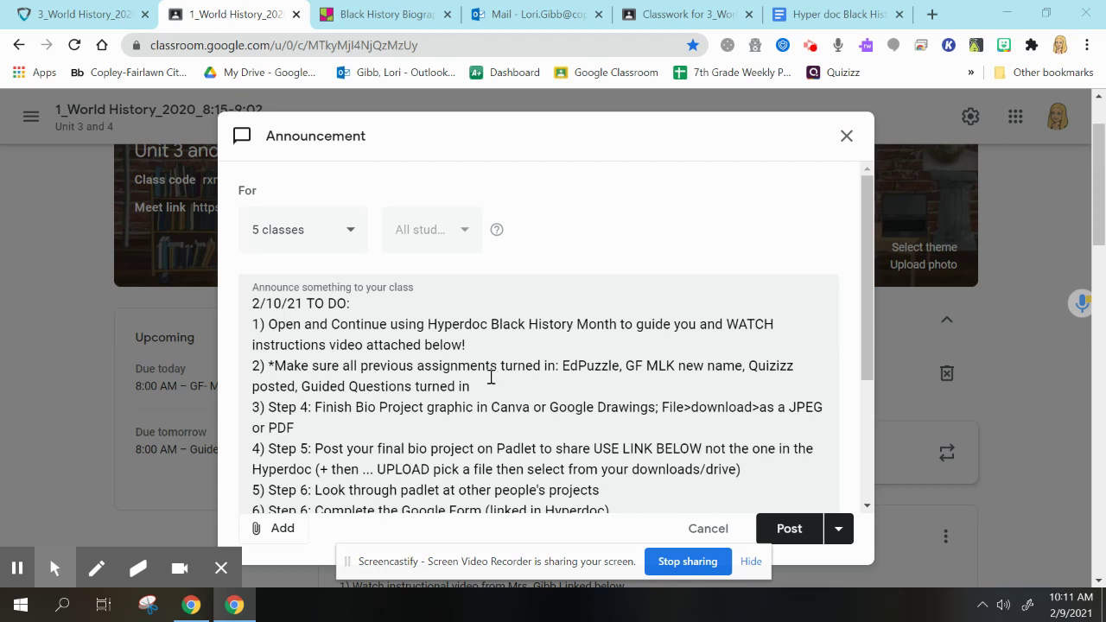
{"action": "scroll", "coordinate": [493, 377], "scroll_direction": "down", "scroll_amount": 1}
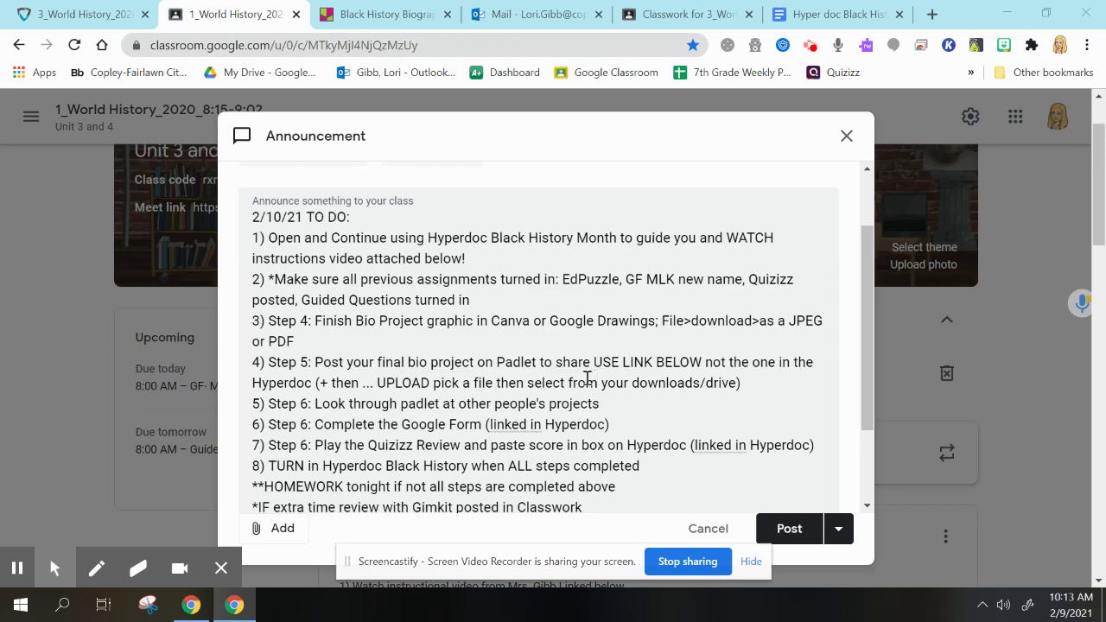
Step: Add a blank new post to the Black History Biographies Padlet board and show its content options
{"action": "left_click", "coordinate": [393, 14]}
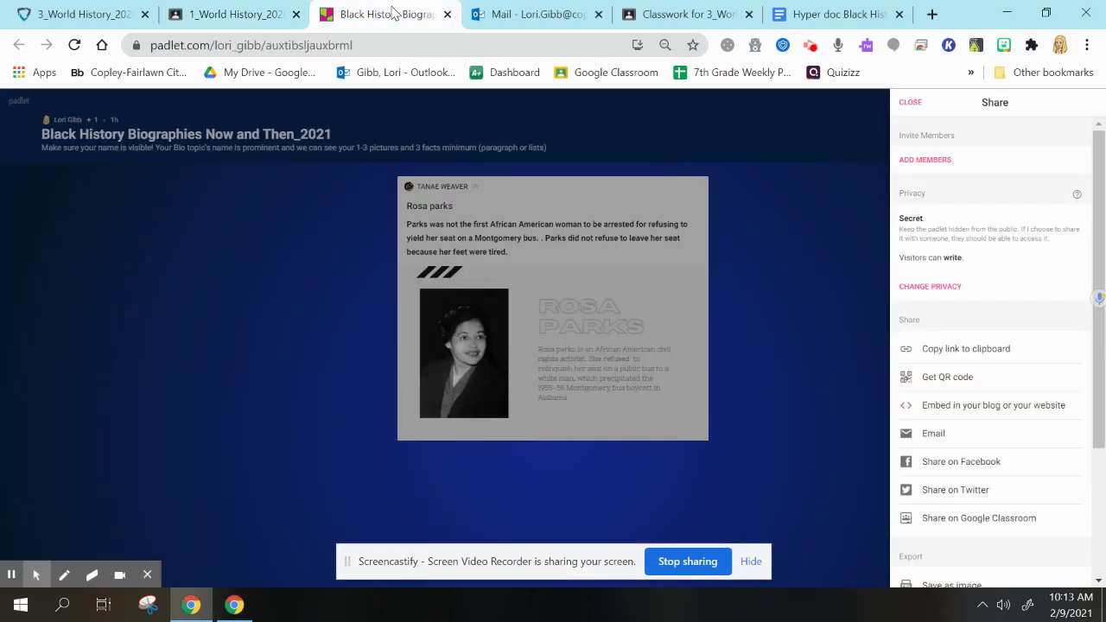
{"action": "left_click", "coordinate": [910, 102]}
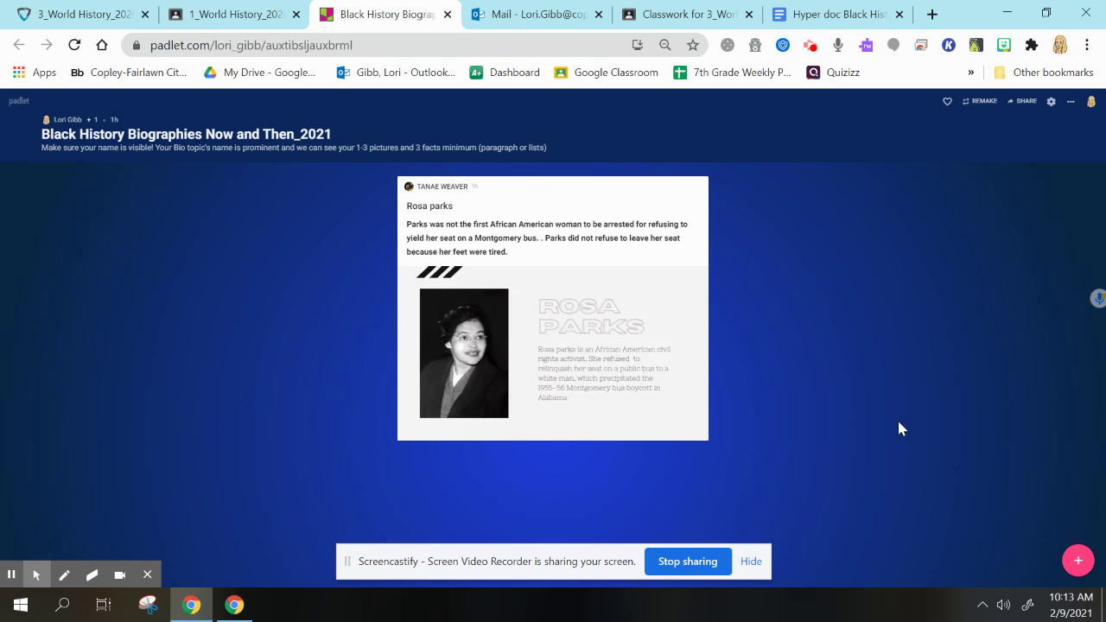
{"action": "left_click", "coordinate": [1078, 560]}
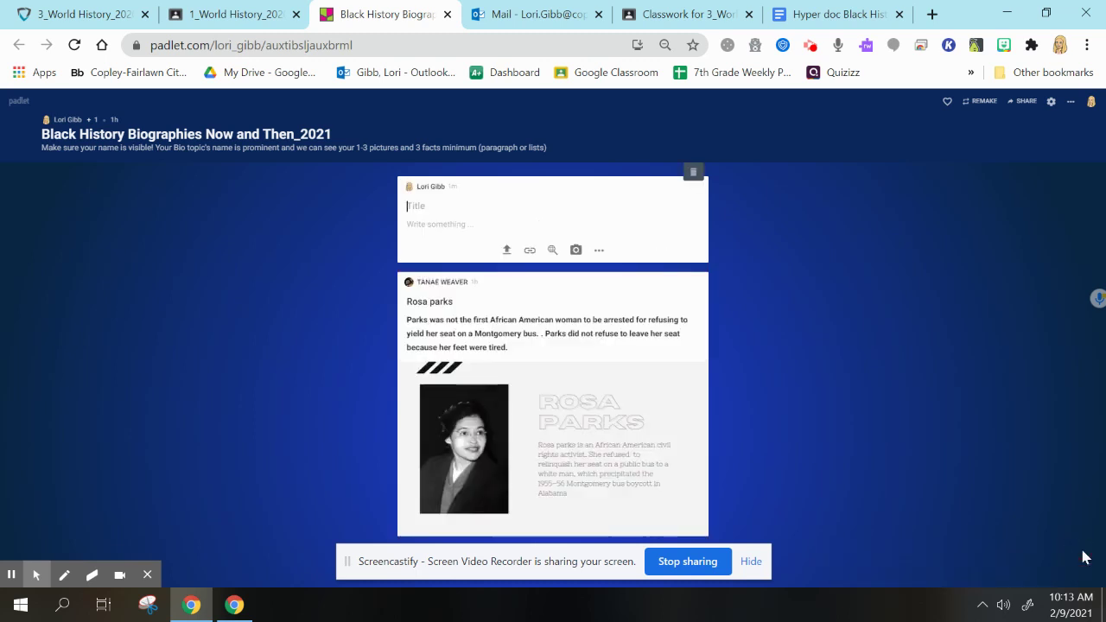
{"action": "left_click", "coordinate": [599, 251]}
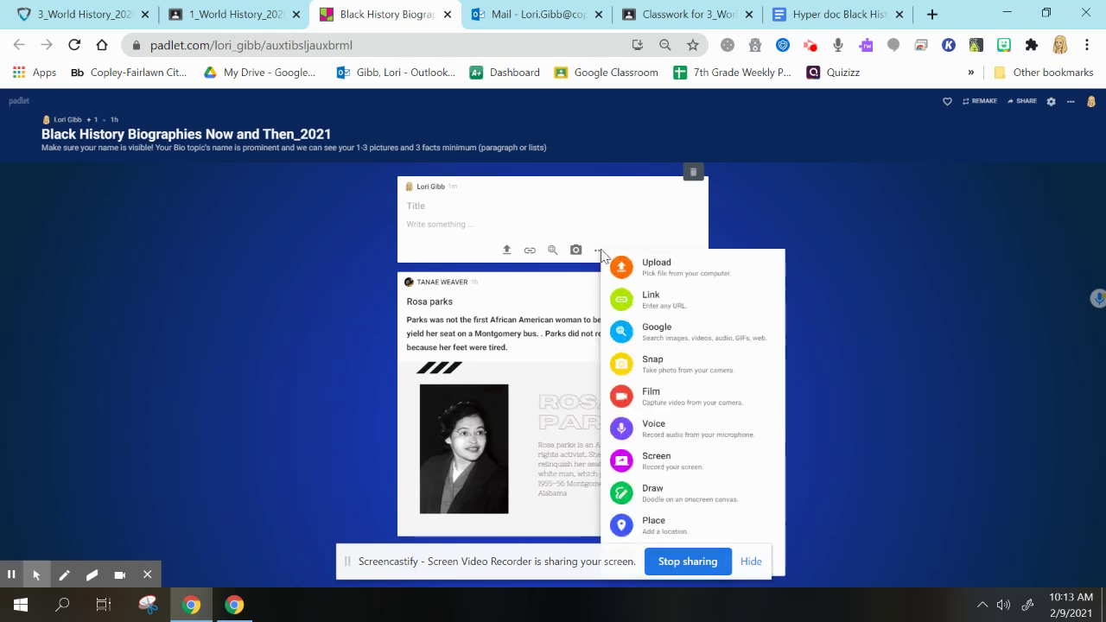
Step: Upload the Black History Biography image from Downloads into the new post
{"action": "left_click", "coordinate": [657, 268]}
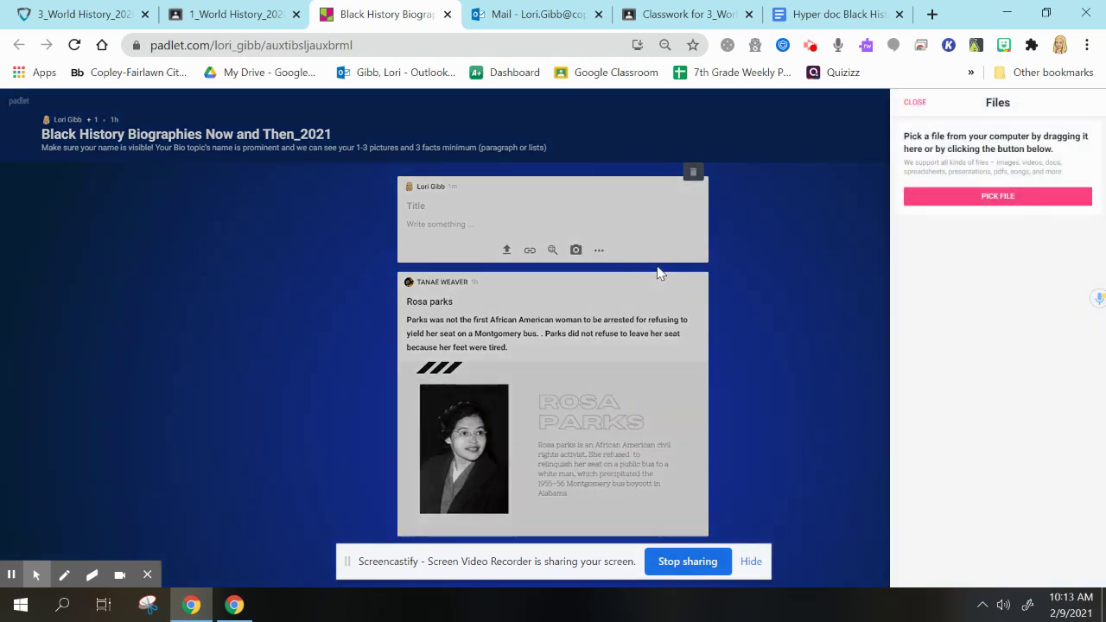
{"action": "left_click", "coordinate": [985, 211]}
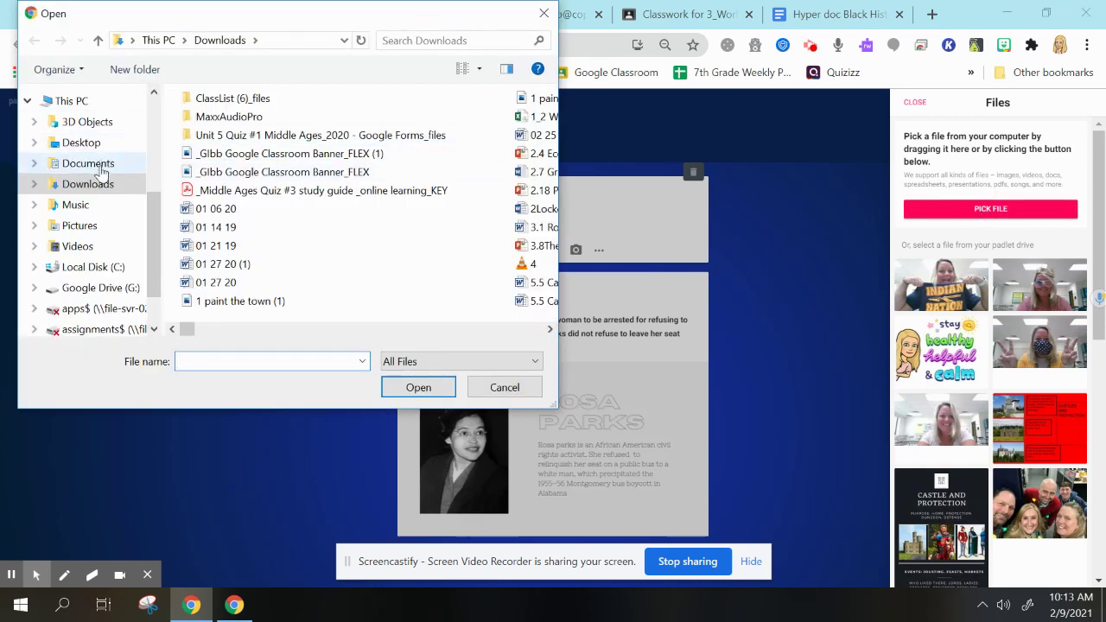
{"action": "left_click", "coordinate": [106, 184]}
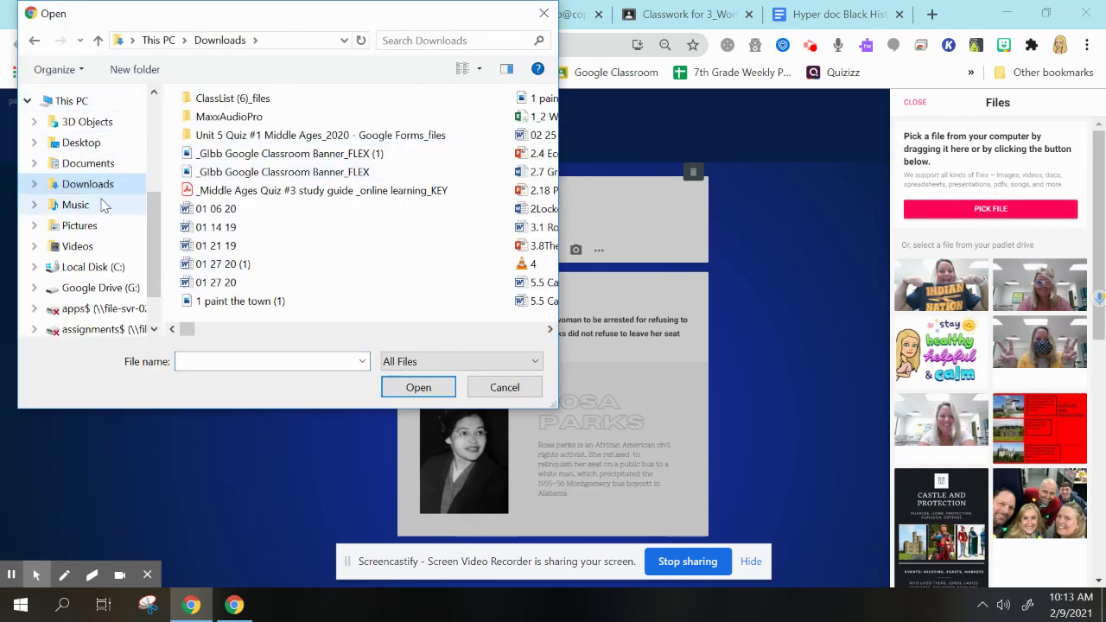
{"action": "left_click", "coordinate": [426, 40]}
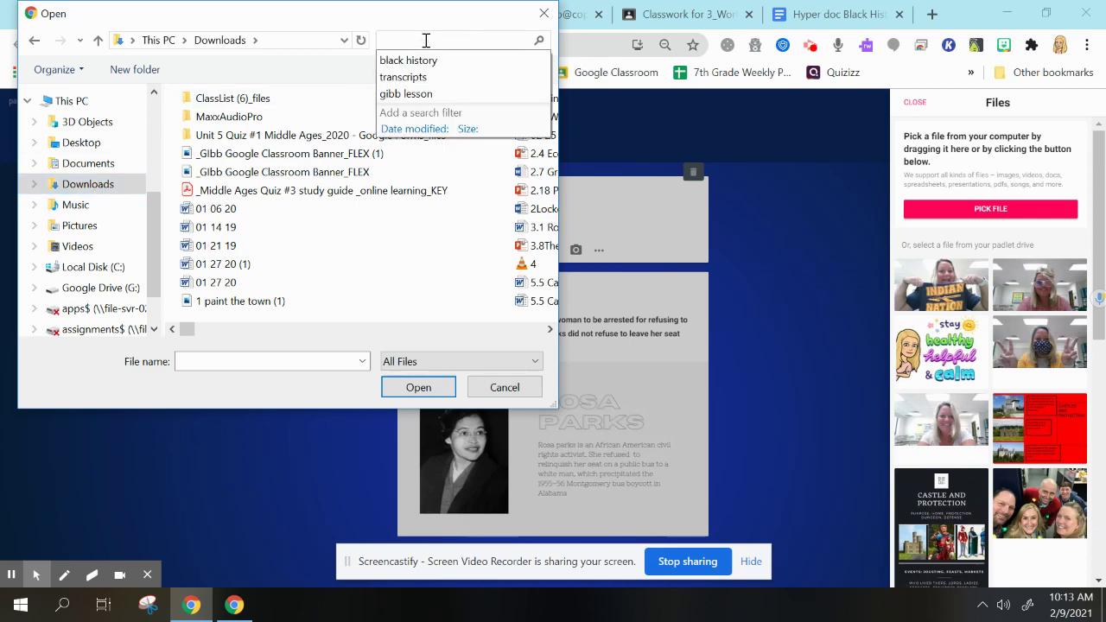
{"action": "left_click", "coordinate": [422, 60]}
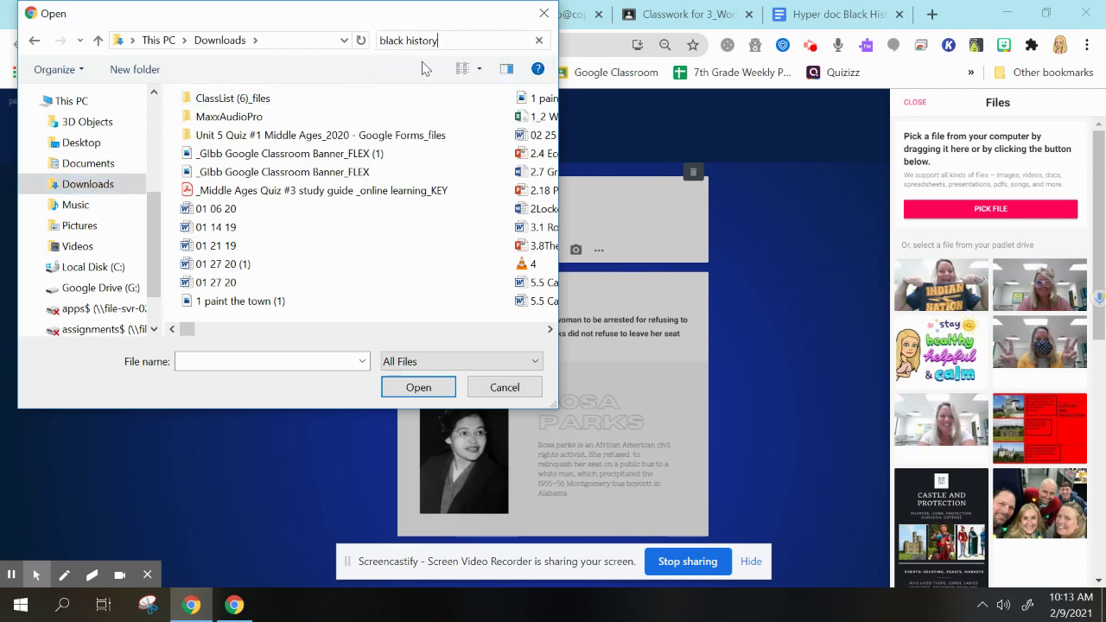
{"action": "double_click", "coordinate": [243, 127]}
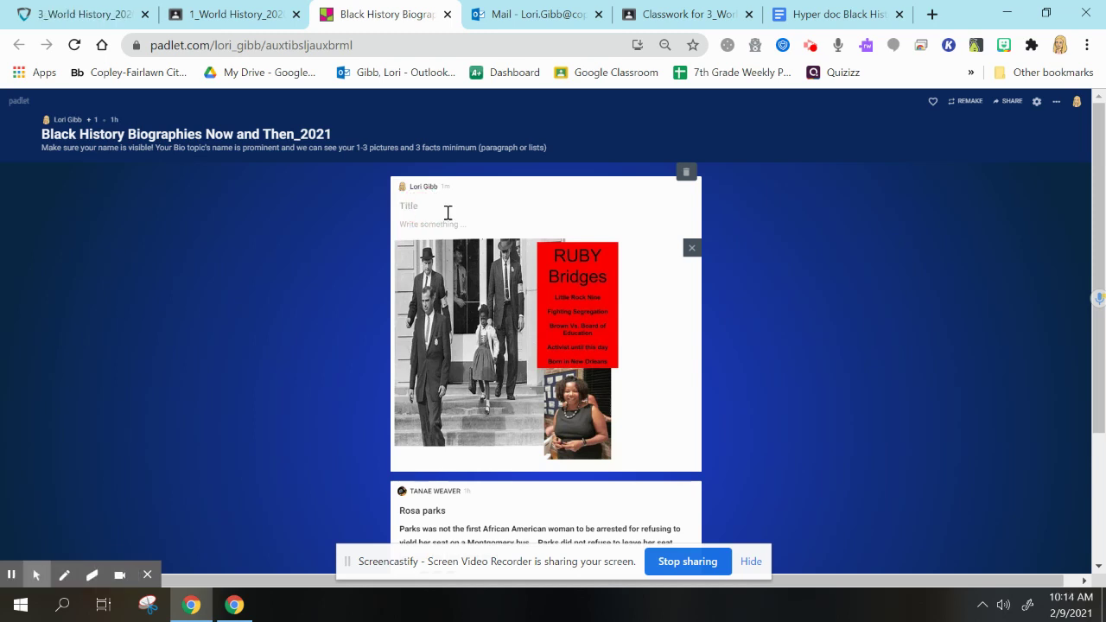
Step: Title the image post 'Ruby Bridges', correcting the typo
{"action": "type", "text": "Ruby Bridges"}
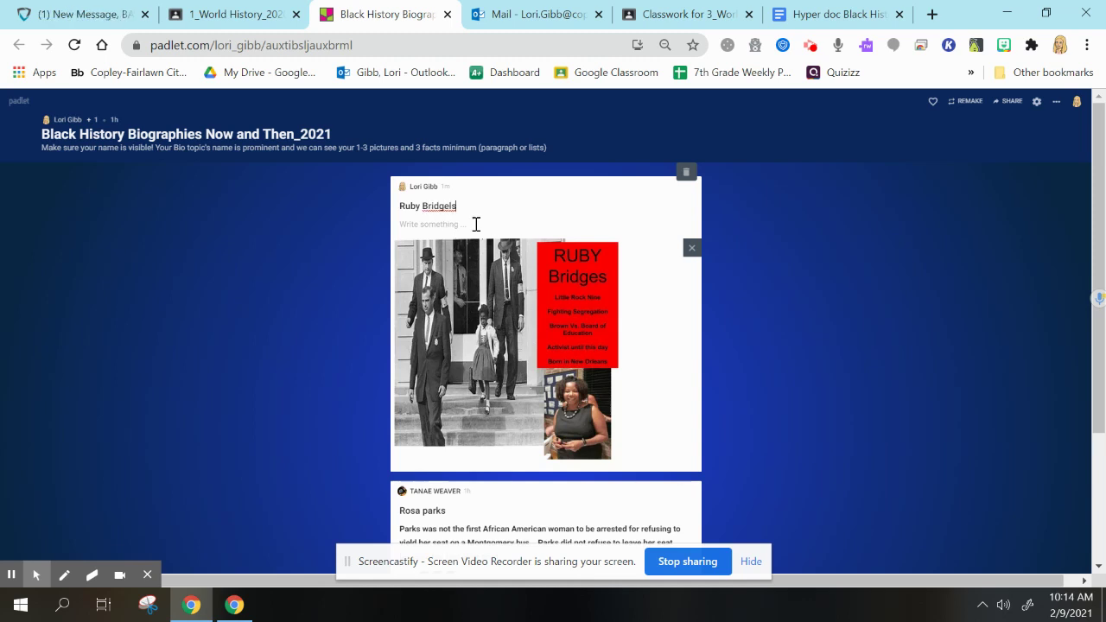
{"action": "key", "text": "BackSpace"}
{"action": "key", "text": "BackSpace"}
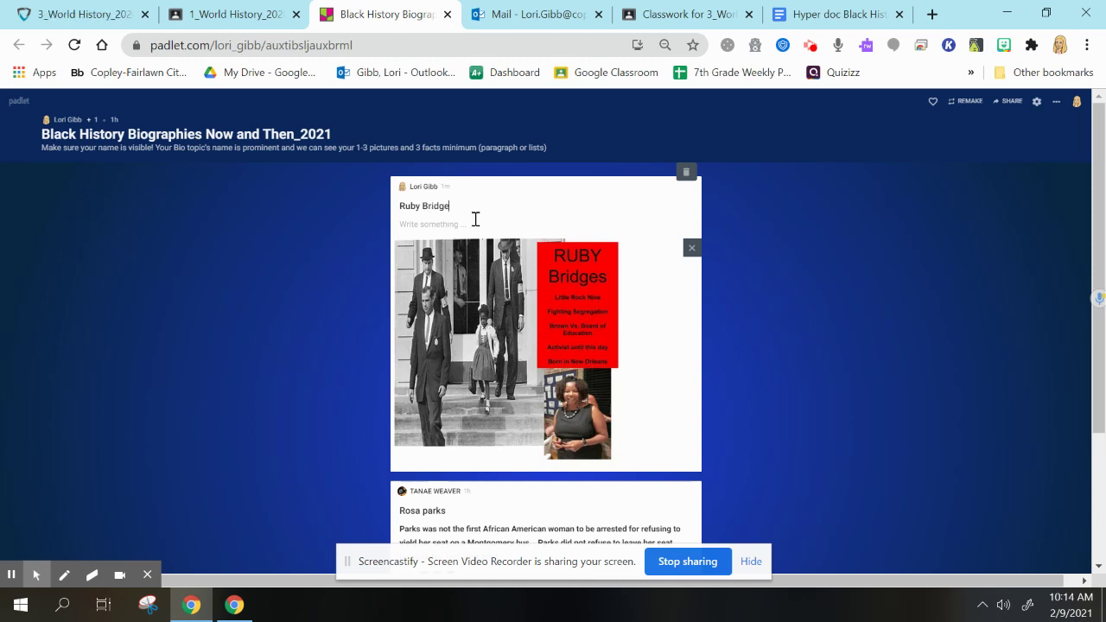
{"action": "type", "text": "s"}
Step: Remove the image and delete the Ruby Bridges post, leaving the Rosa Parks post on top
{"action": "left_click", "coordinate": [686, 172]}
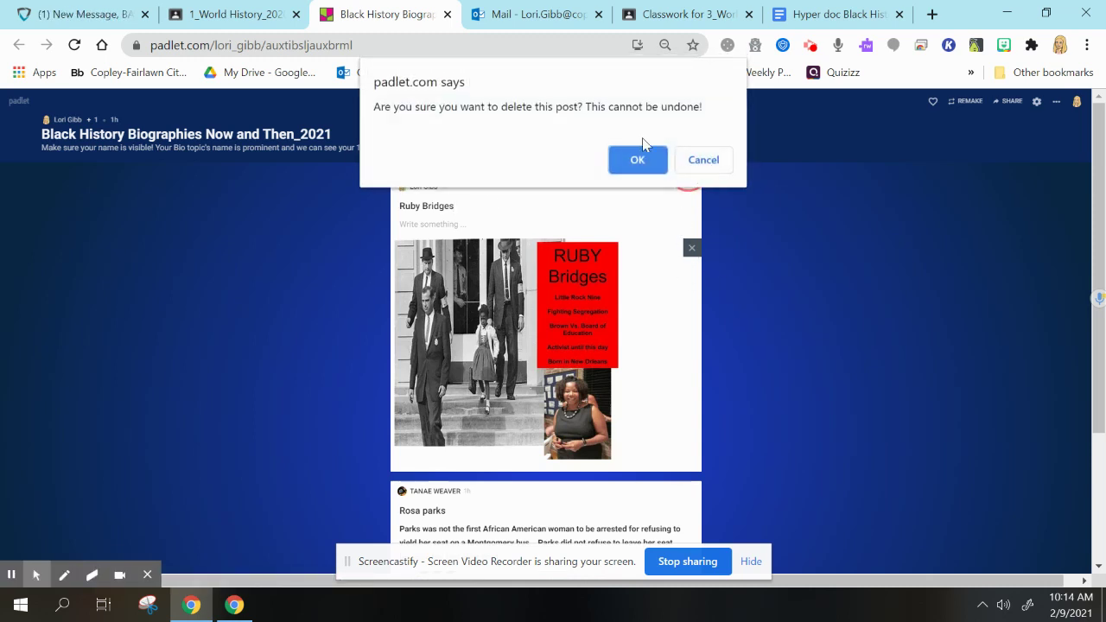
{"action": "left_click", "coordinate": [699, 166]}
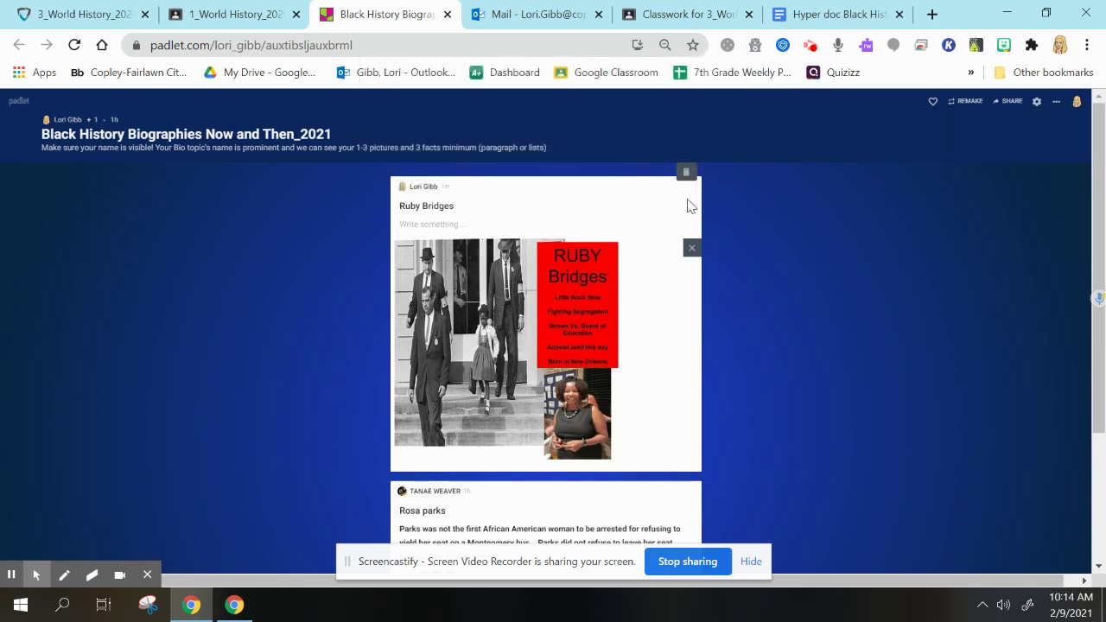
{"action": "left_click", "coordinate": [692, 249]}
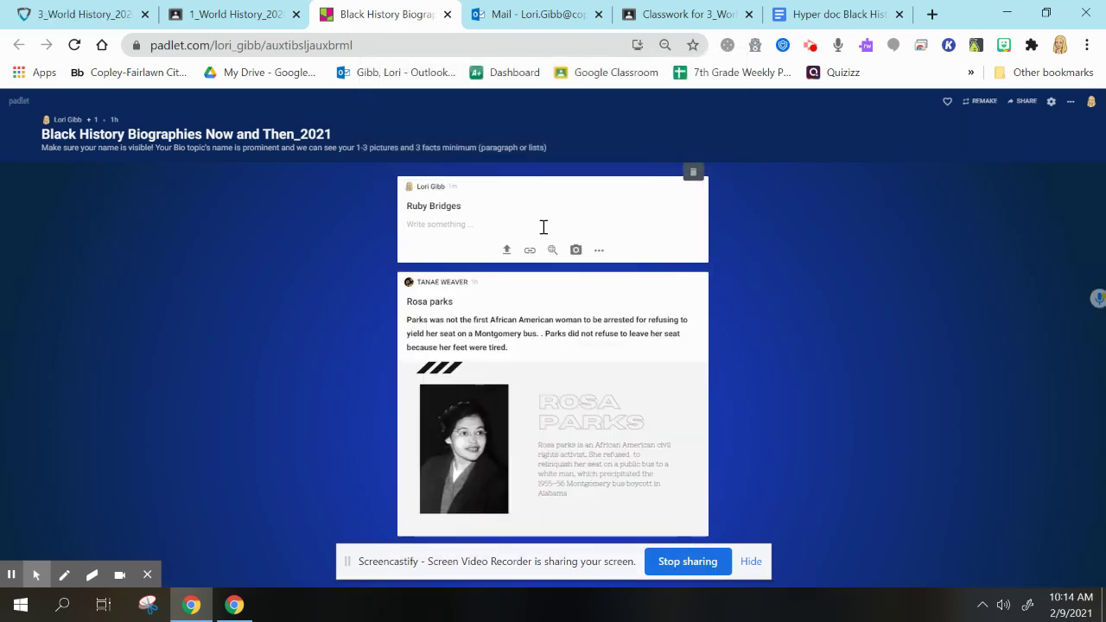
{"action": "left_click", "coordinate": [693, 171]}
{"action": "left_click", "coordinate": [640, 158]}
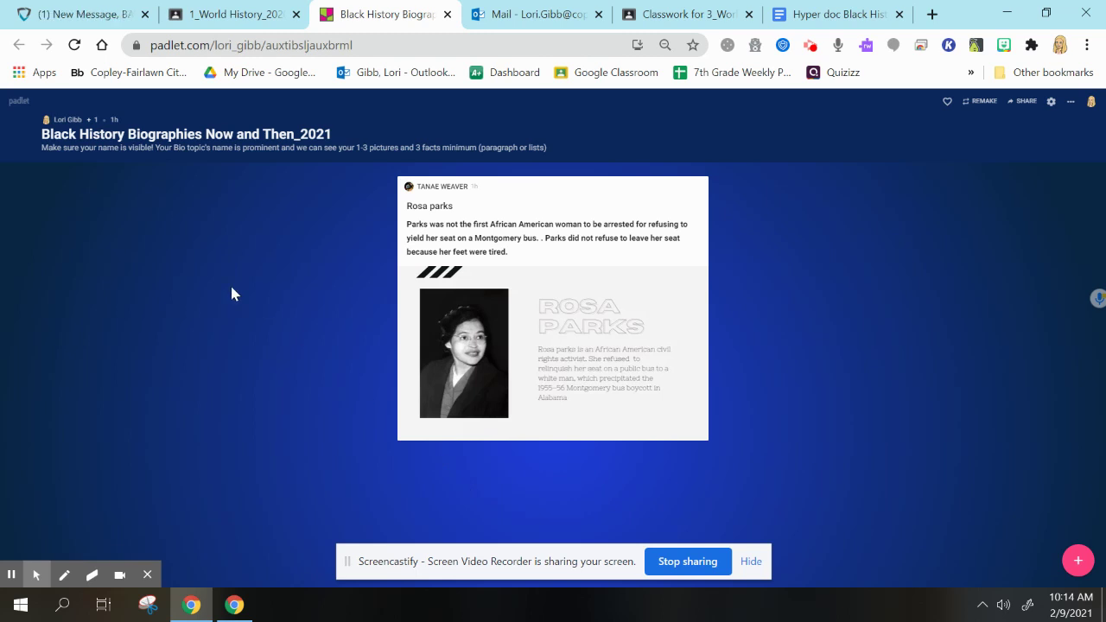
Step: Go back to the 1_World History announcement draft and scroll to its Padlet link attachment
{"action": "left_click", "coordinate": [238, 9]}
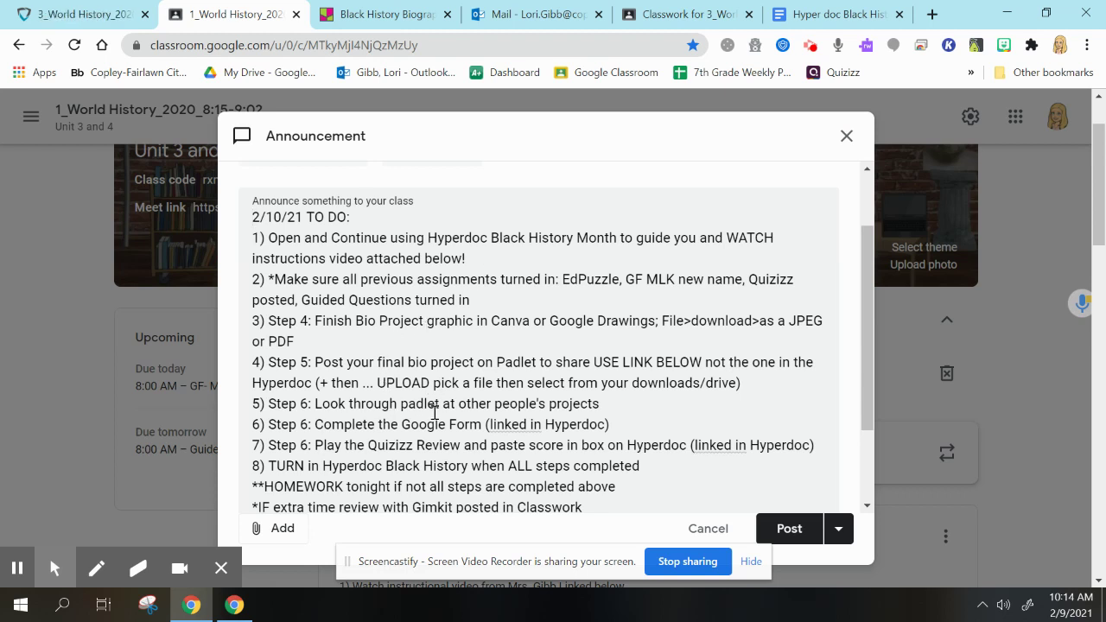
{"action": "scroll", "coordinate": [435, 413], "scroll_direction": "down", "scroll_amount": 3}
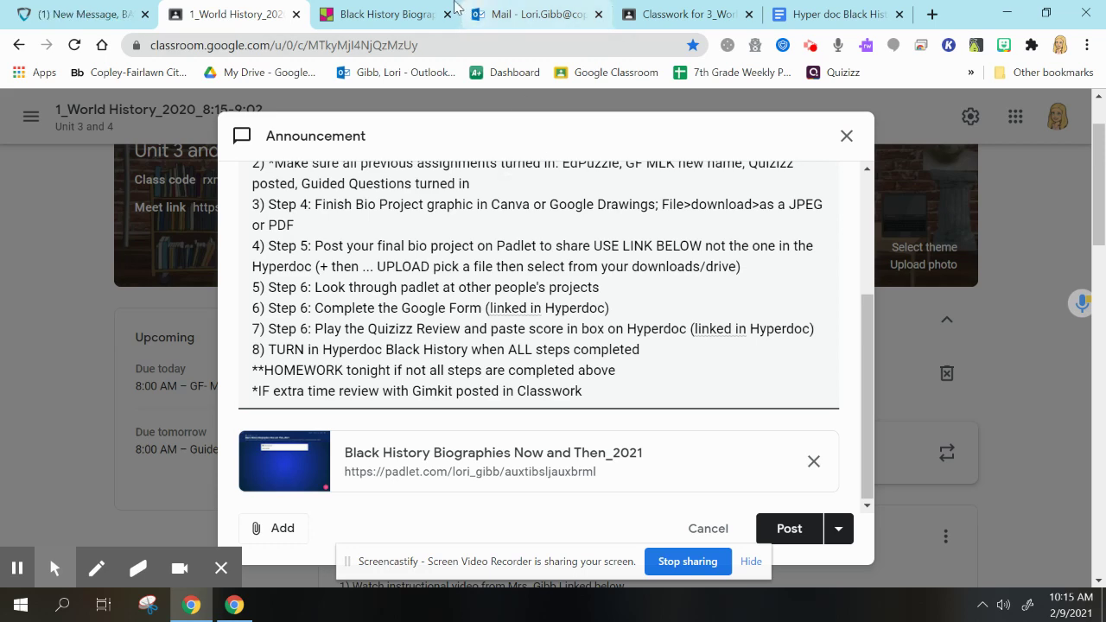
Step: Open the Reflect on Black History Month and Bios form from the hyperdoc, then return to the hyperdoc
{"action": "left_click", "coordinate": [795, 16]}
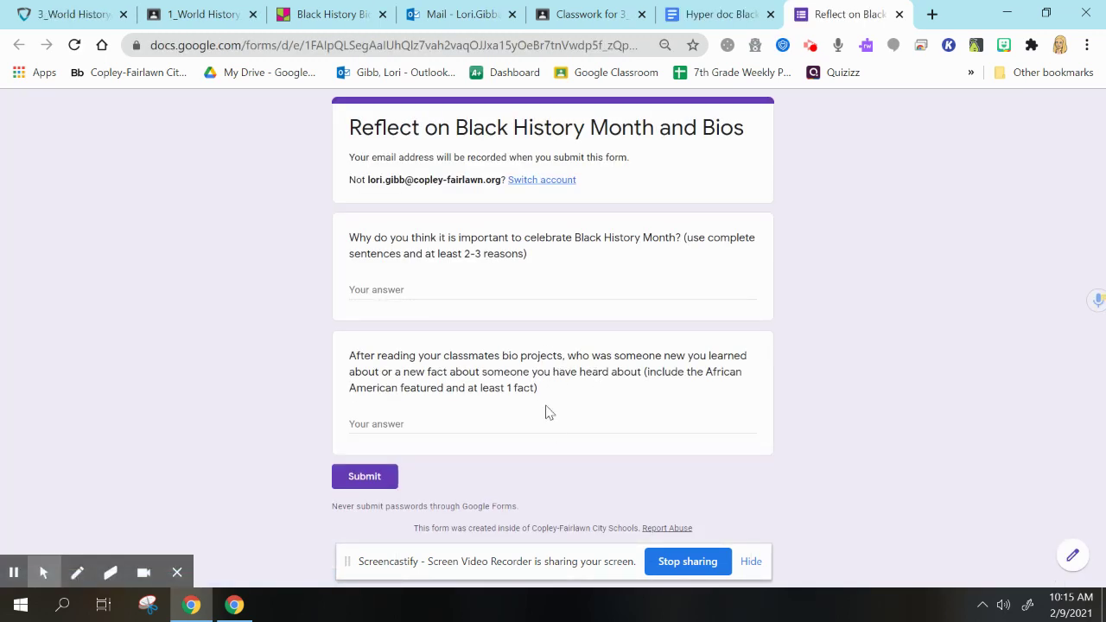
{"action": "left_click", "coordinate": [717, 10]}
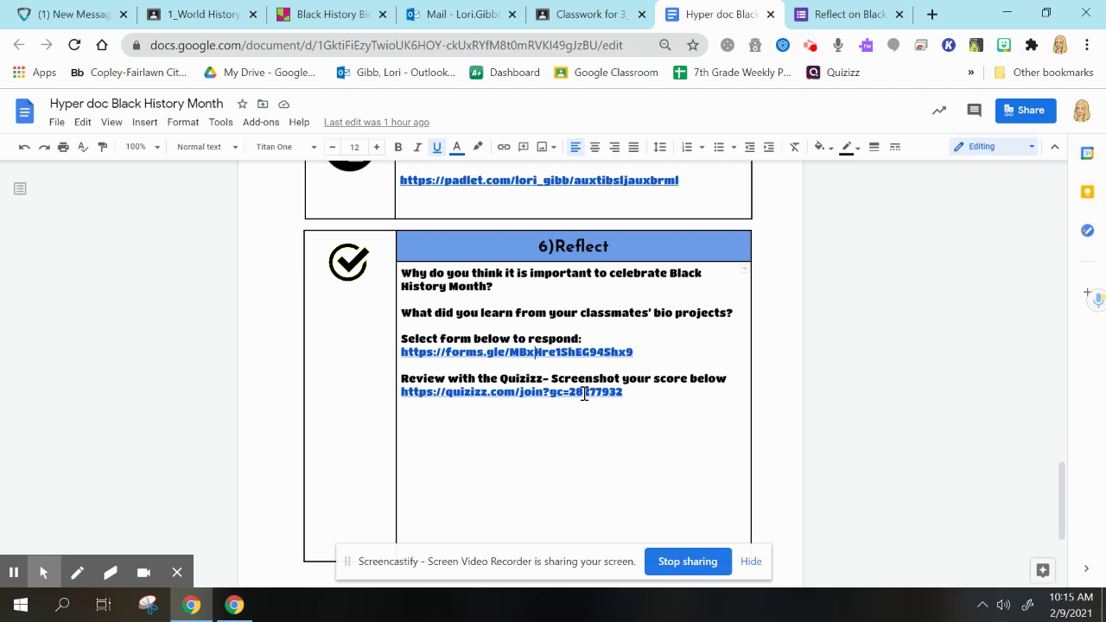
Step: Scroll down the hyperdoc to review the rest of the Reflect section
{"action": "scroll", "coordinate": [553, 479], "scroll_direction": "down", "scroll_amount": 3}
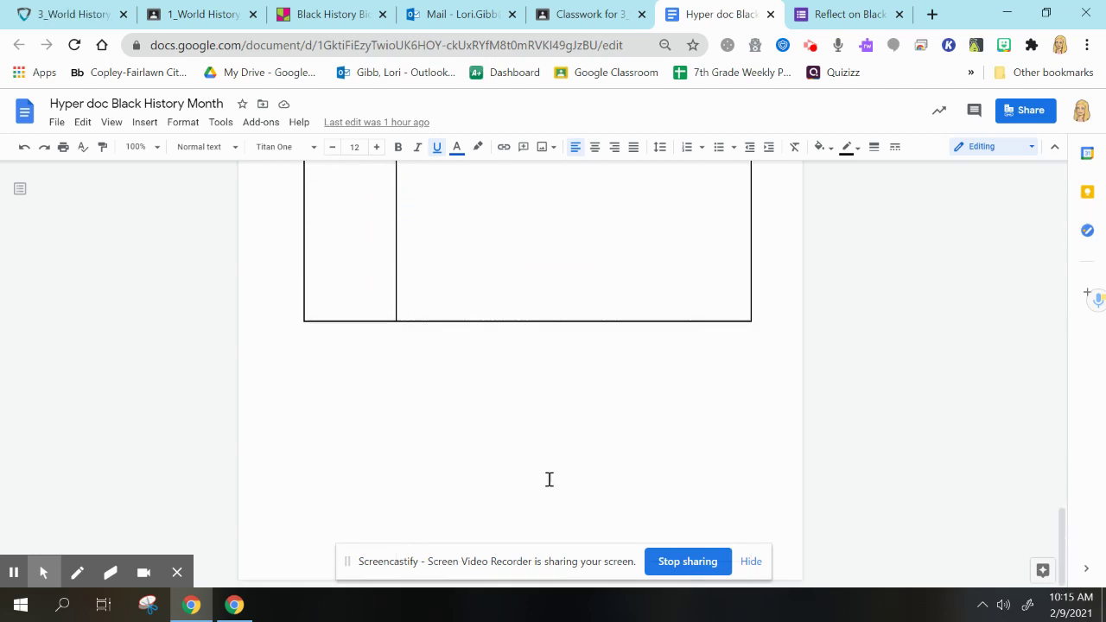
{"action": "left_click", "coordinate": [156, 8]}
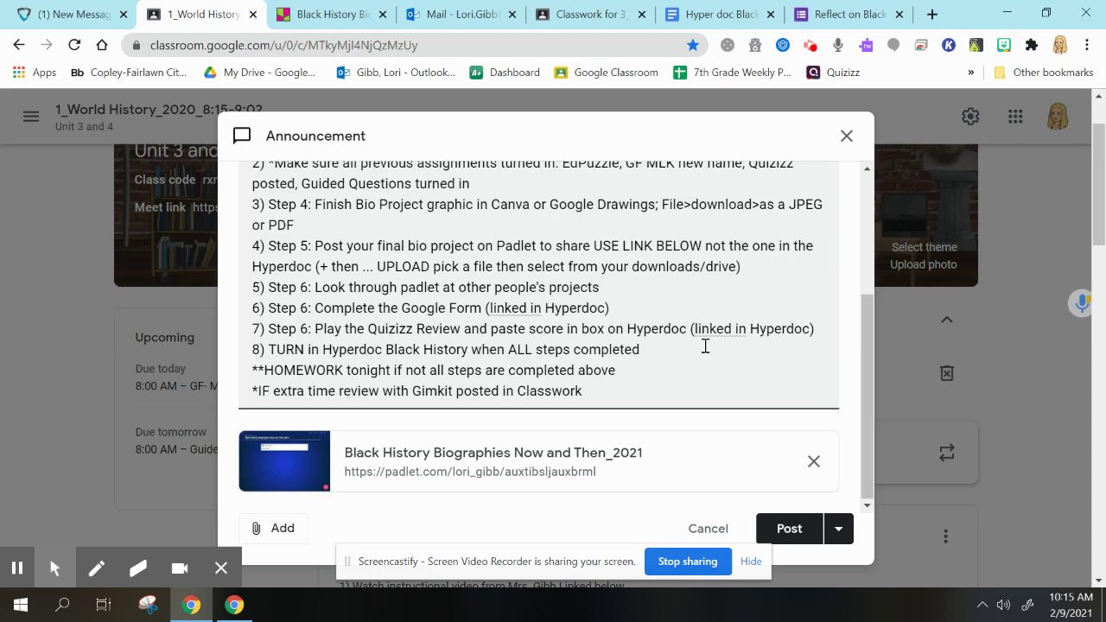
{"action": "scroll", "coordinate": [661, 321], "scroll_direction": "up", "scroll_amount": 4}
{"action": "scroll", "coordinate": [661, 321], "scroll_direction": "down", "scroll_amount": 4}
{"action": "scroll", "coordinate": [668, 318], "scroll_direction": "up", "scroll_amount": 2}
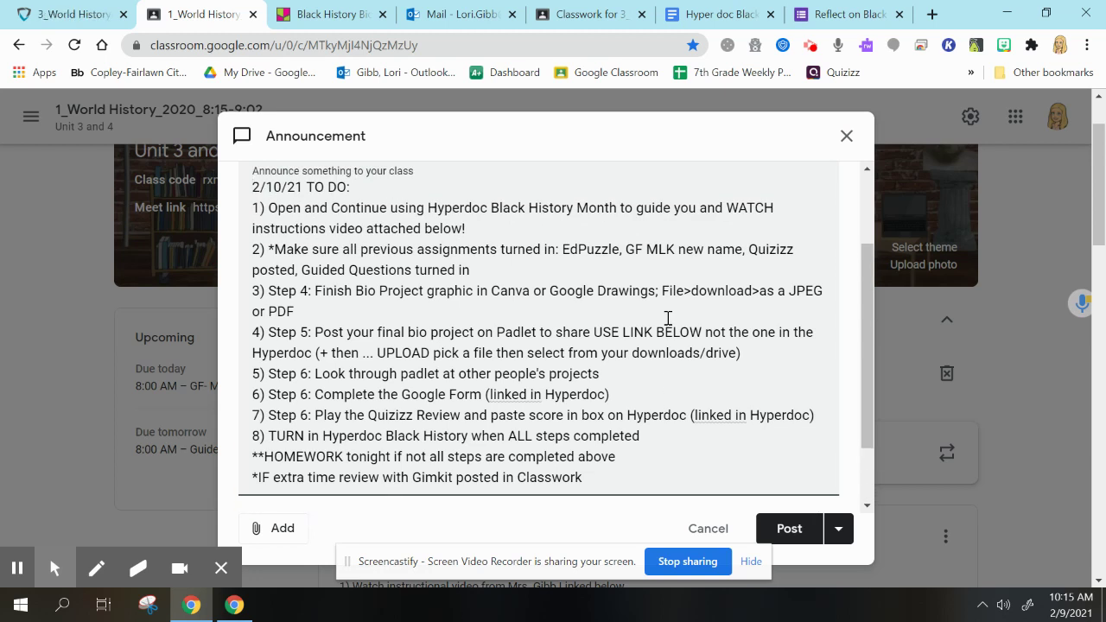